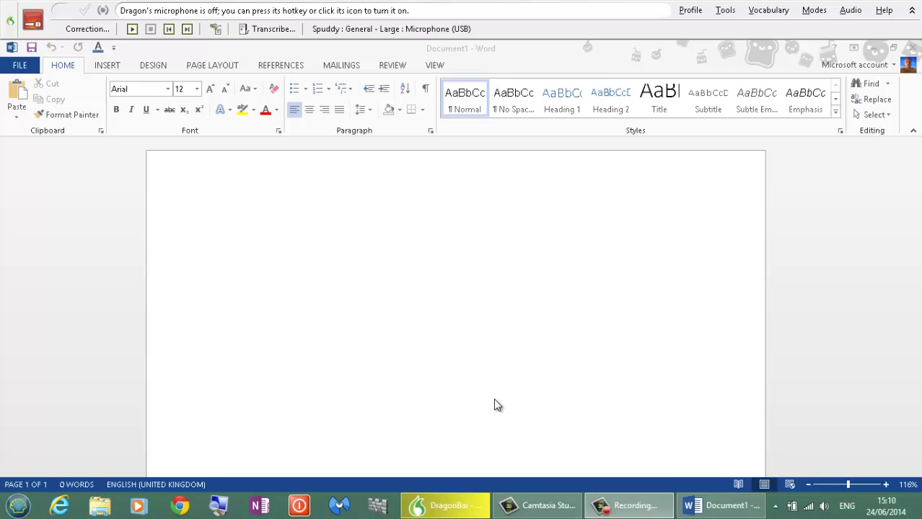
Open the Command Browser from DragonBar Tools, viewing the Mode menu without changing it.
click(725, 13)
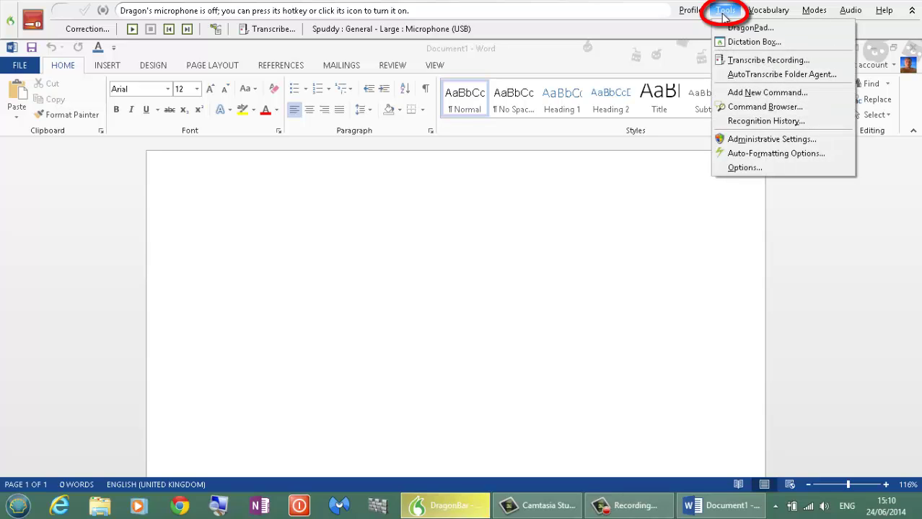
click(753, 109)
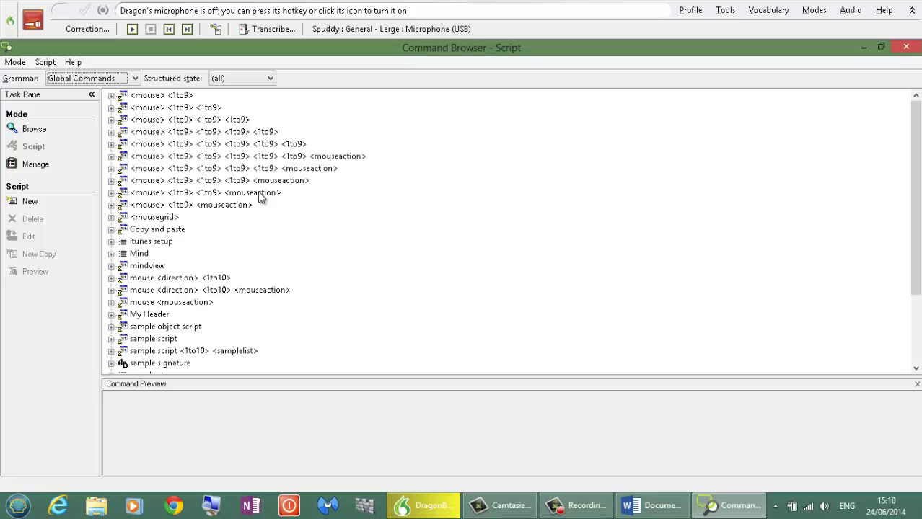
click(15, 64)
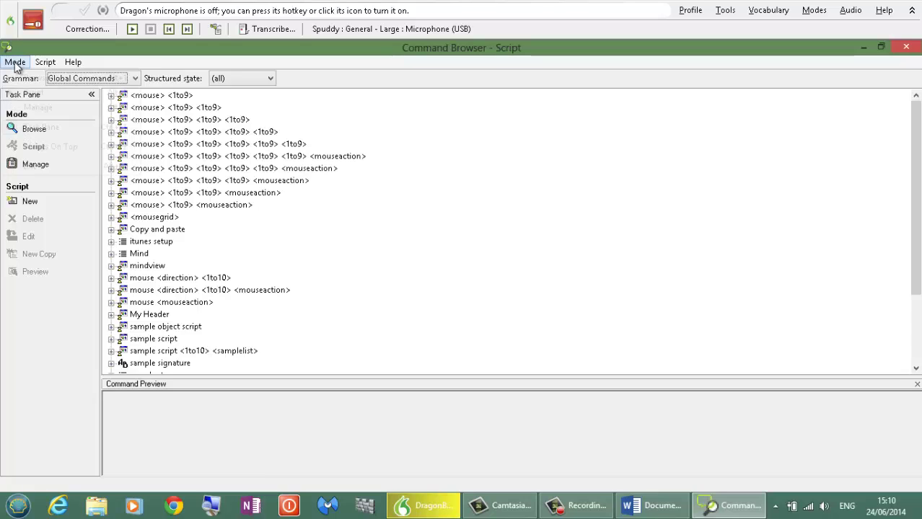
click(62, 274)
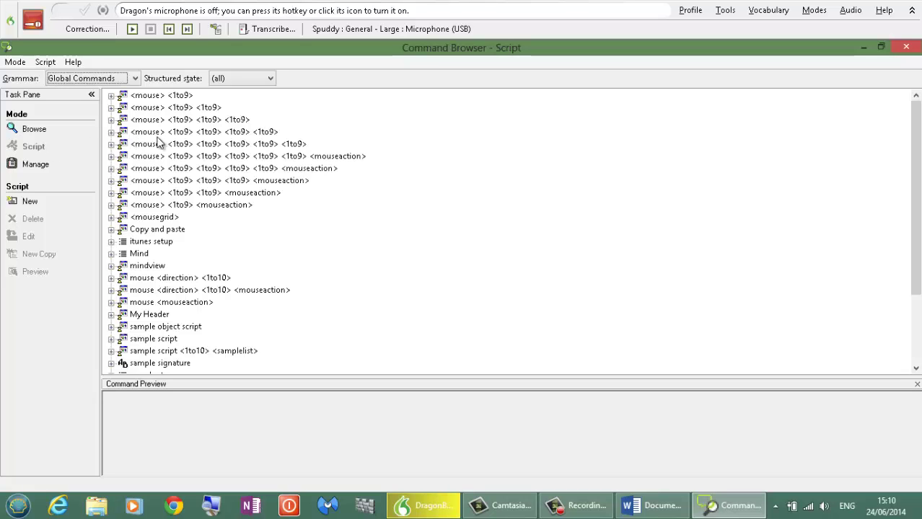
Browse commands for Microsoft Paint and Outlook 2013 - Appointment, then return to Global Commands.
click(34, 130)
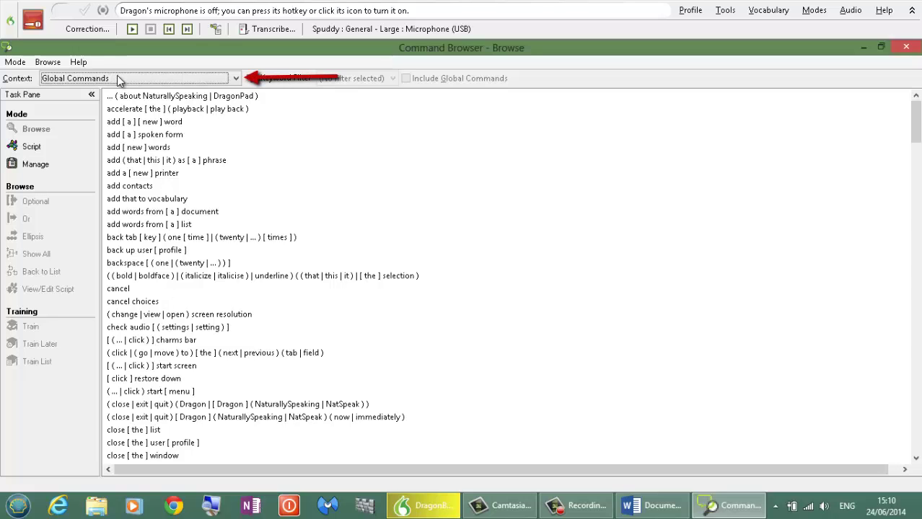
click(117, 75)
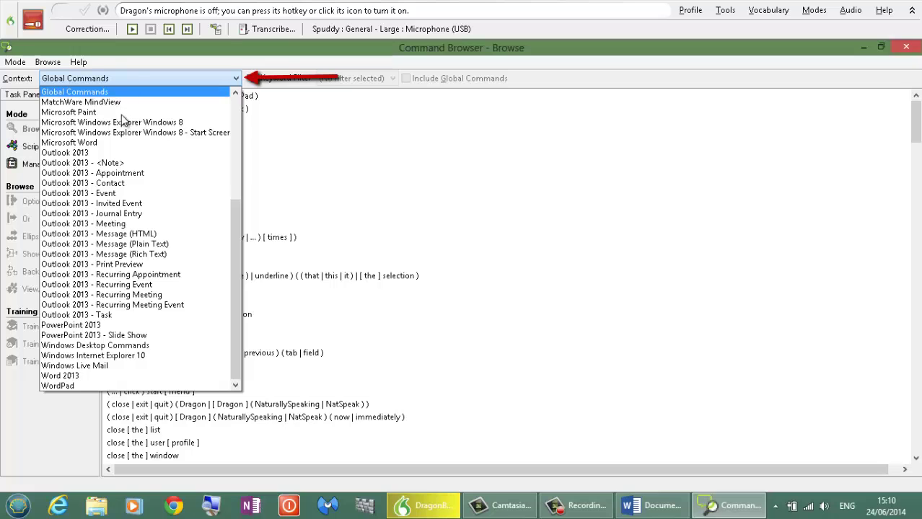
click(120, 112)
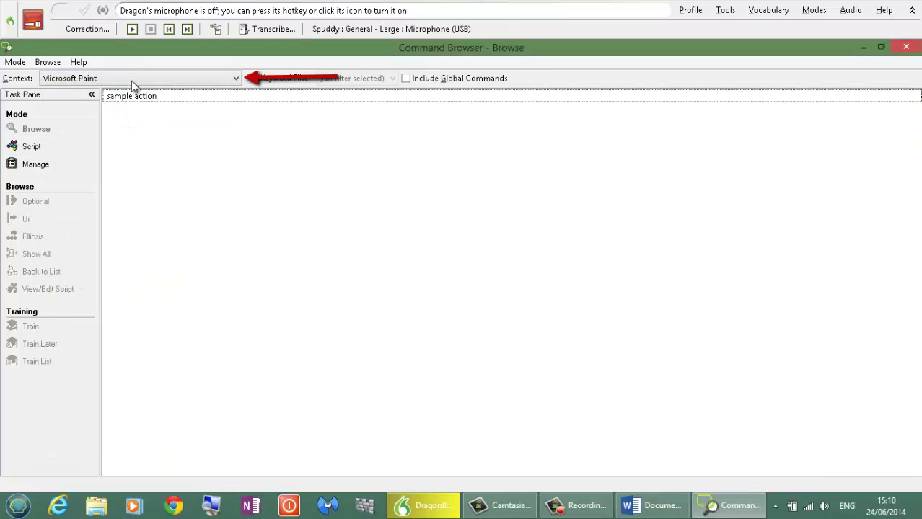
click(131, 80)
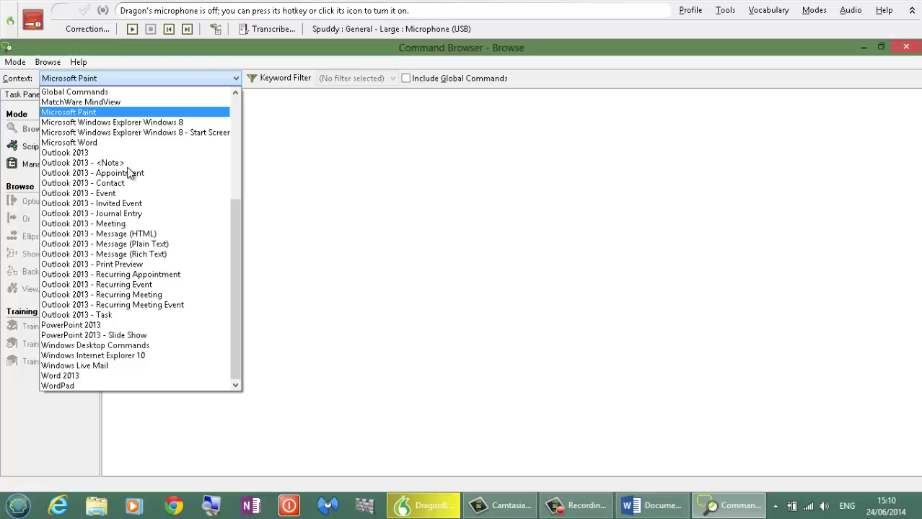
click(118, 173)
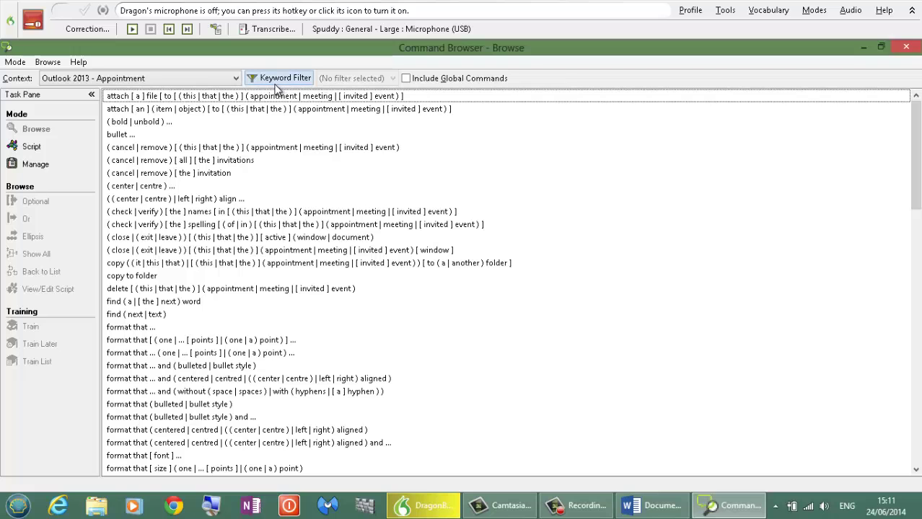
click(236, 79)
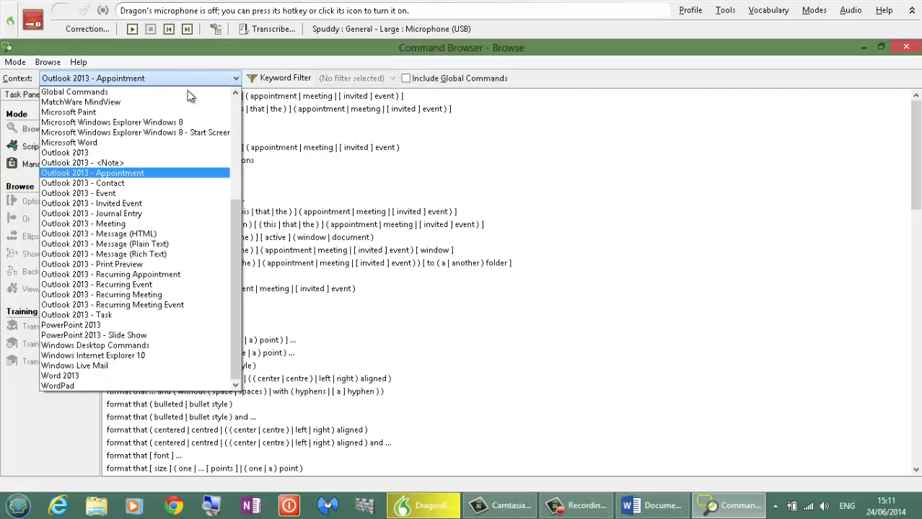
click(175, 93)
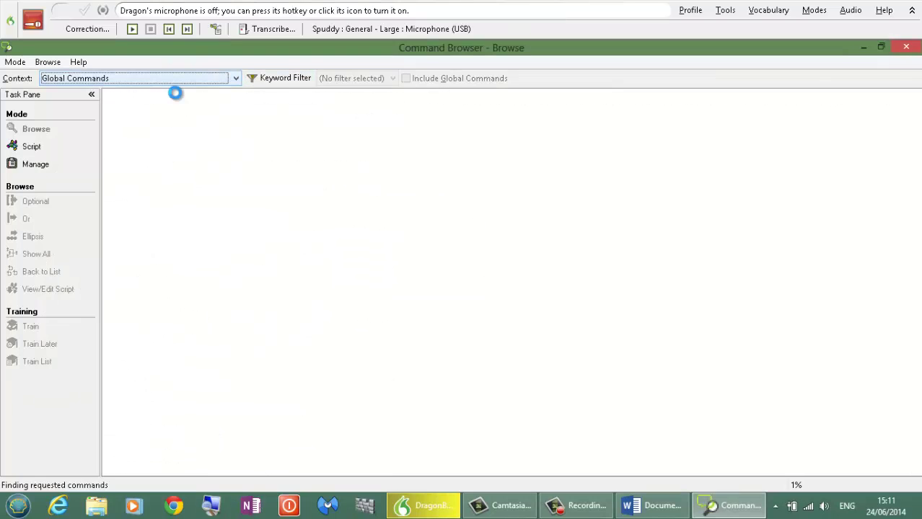
Apply a keyword filter for 'open' to the Global Commands list.
click(281, 81)
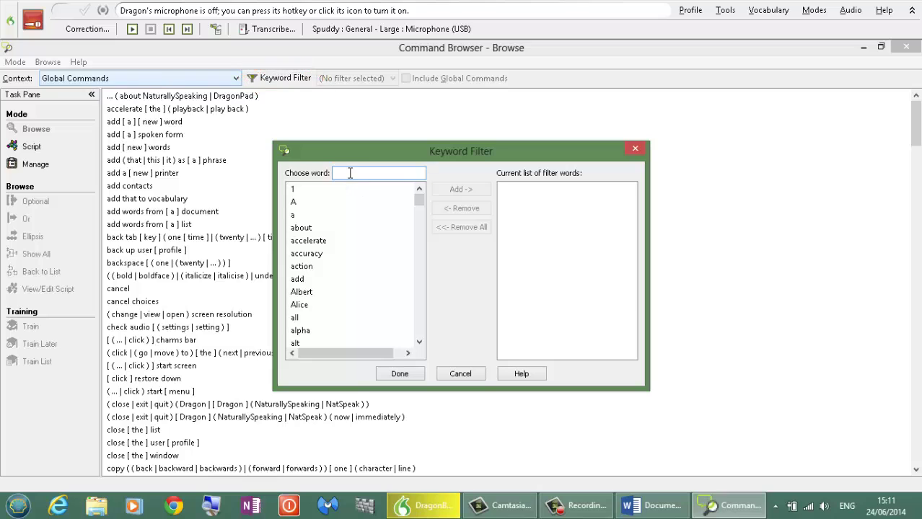
text(open)
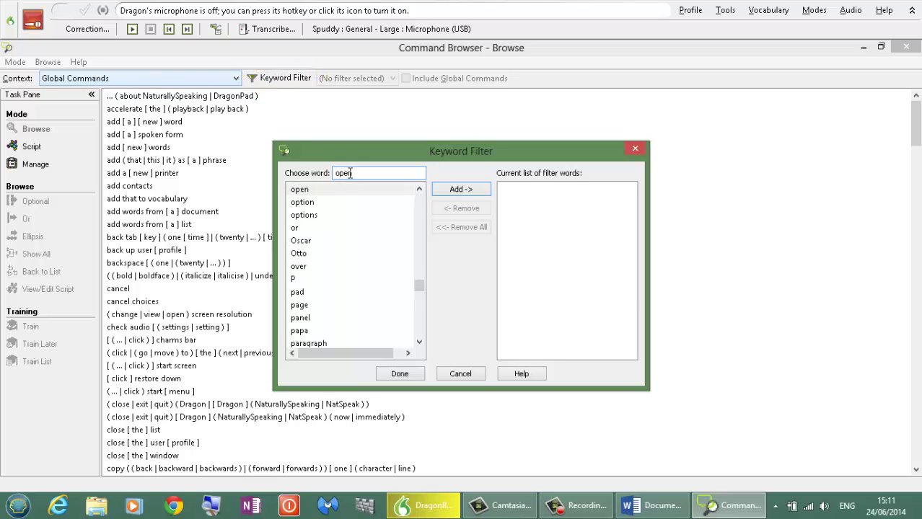
click(465, 191)
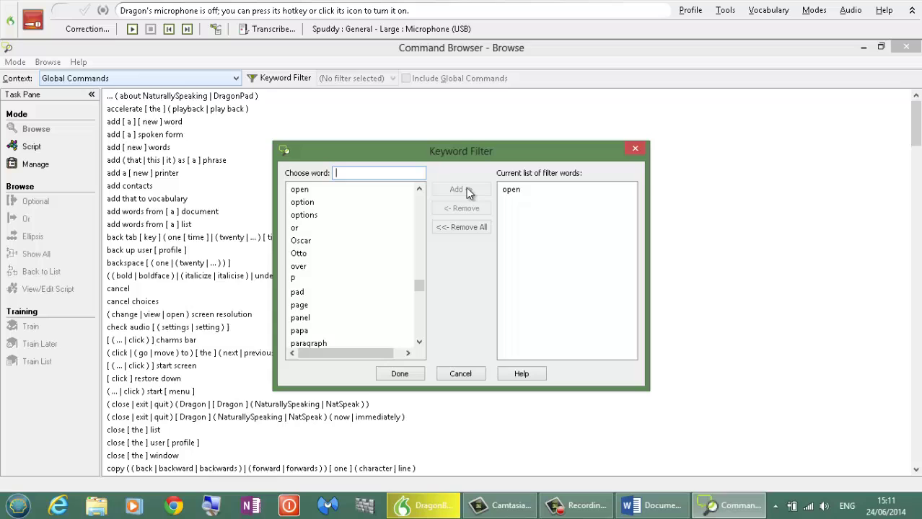
click(398, 374)
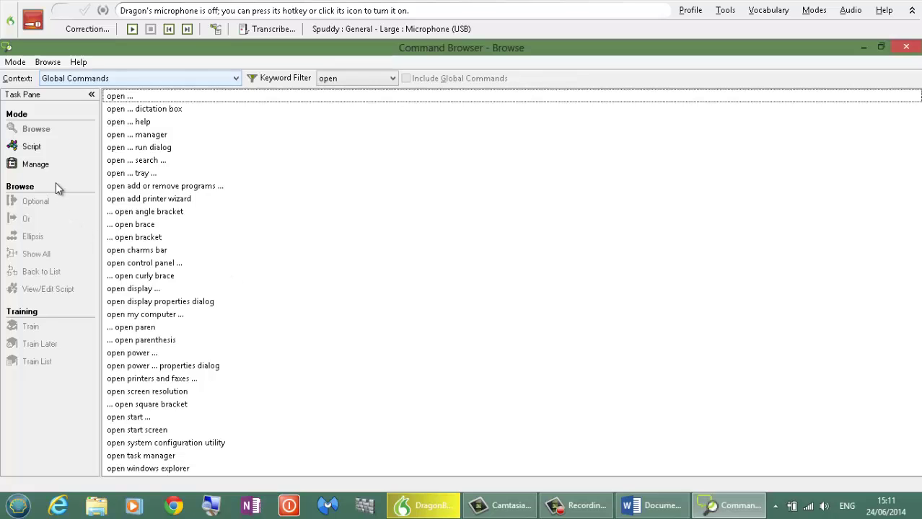
Switch the Command Browser back to Script mode.
click(30, 147)
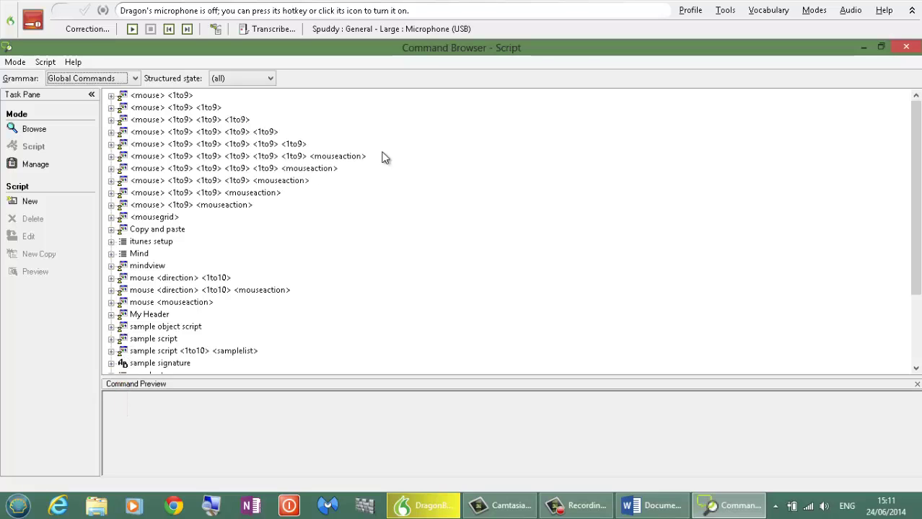
Close the Command Browser and start a new blank MyCommand with Add New Command.
click(906, 47)
click(724, 10)
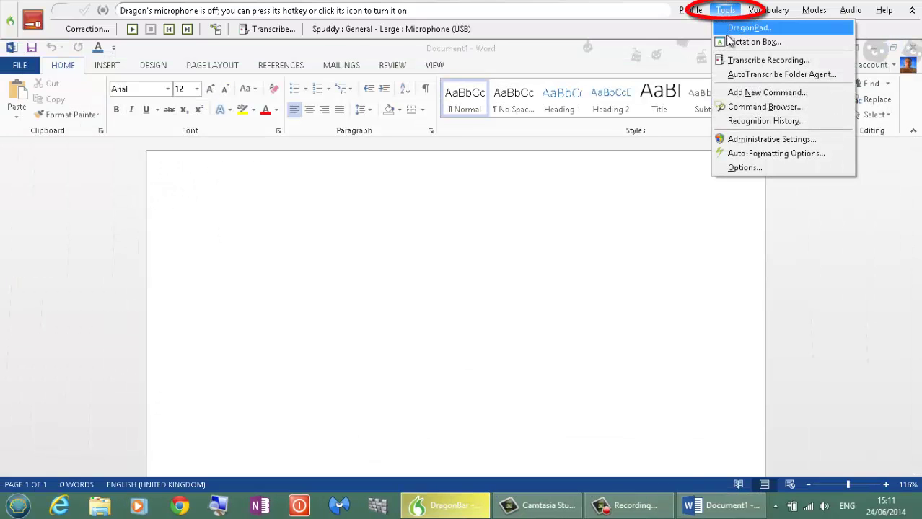
click(739, 94)
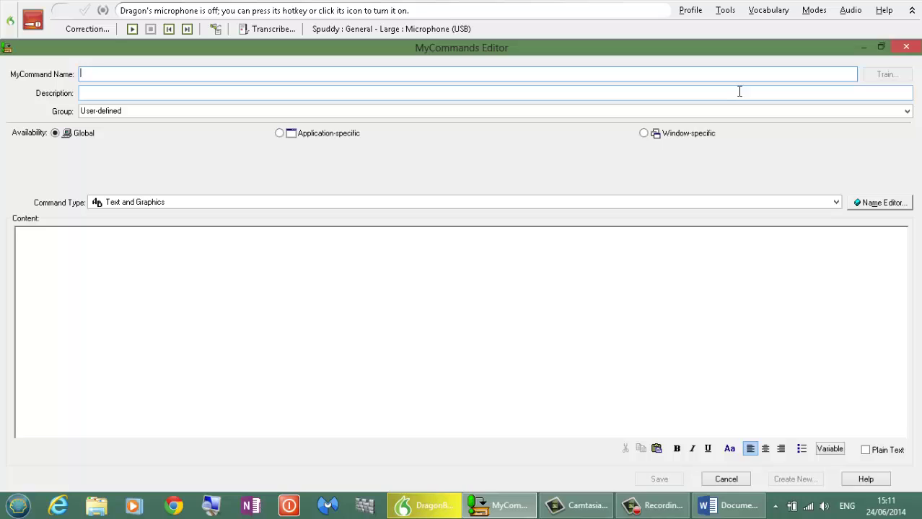
click(105, 274)
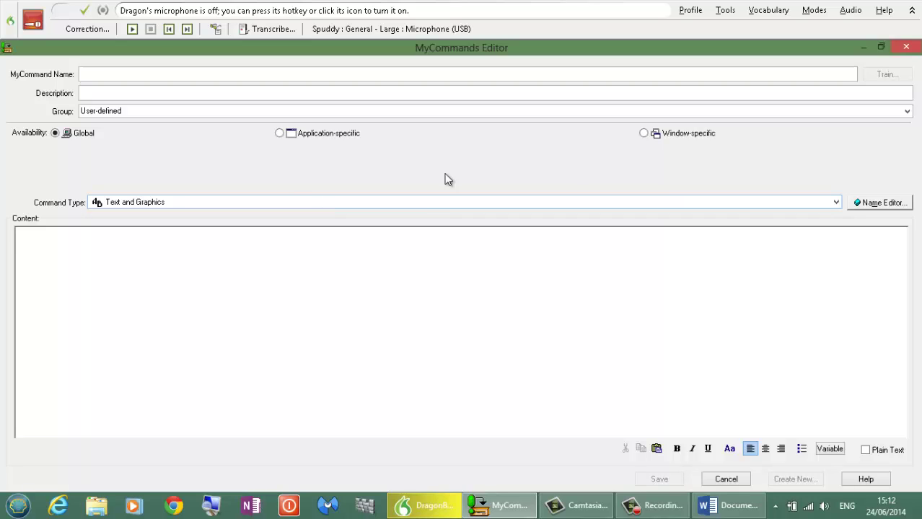
Preview the Macro Recorder, Step-by-Step and Advanced Scripting types, keeping Text and Graphics.
click(837, 202)
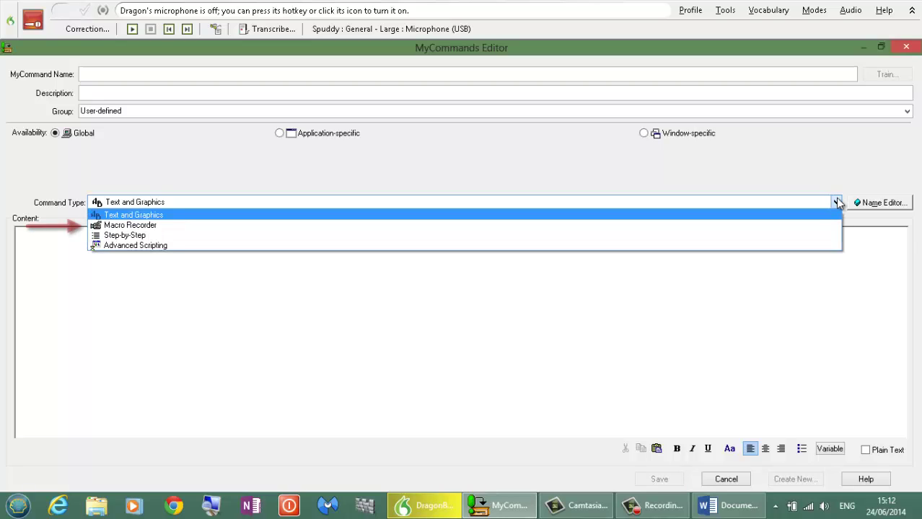
key(Down)
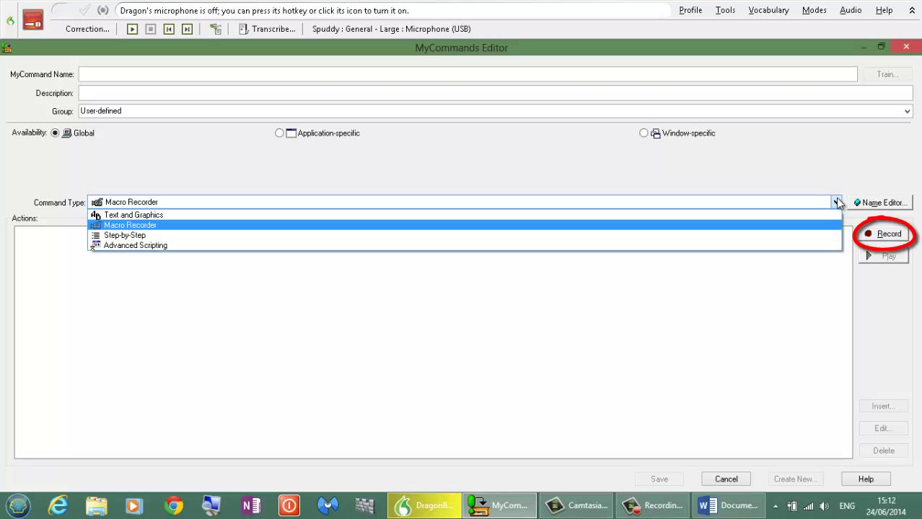
key(Down)
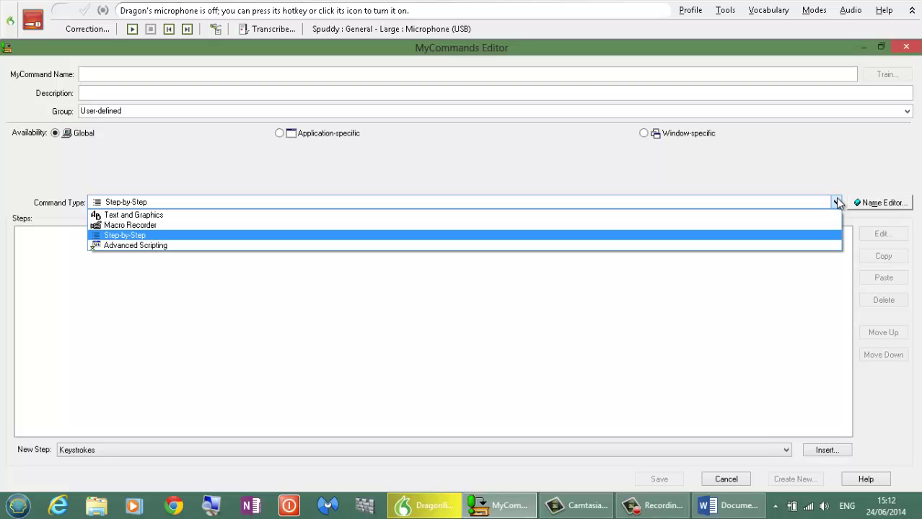
key(Down)
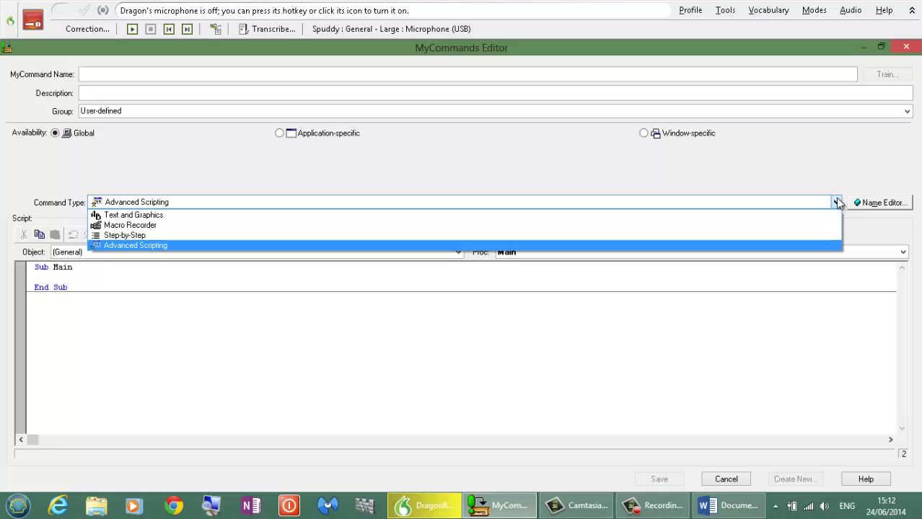
key(Up)
key(Up)
key(Up)
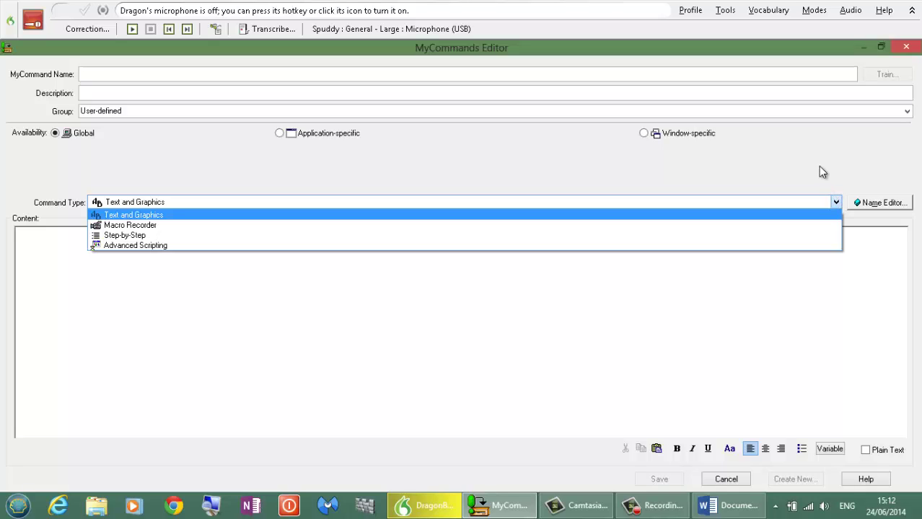
key(Return)
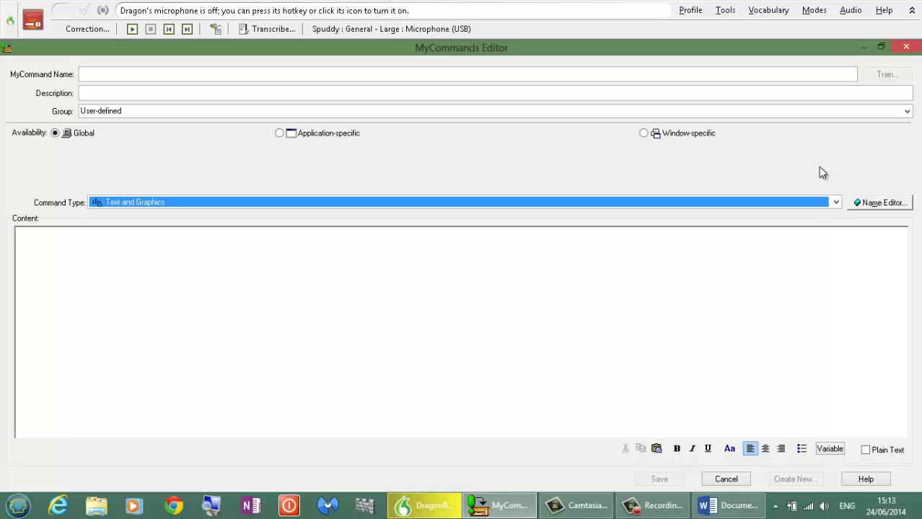
click(95, 74)
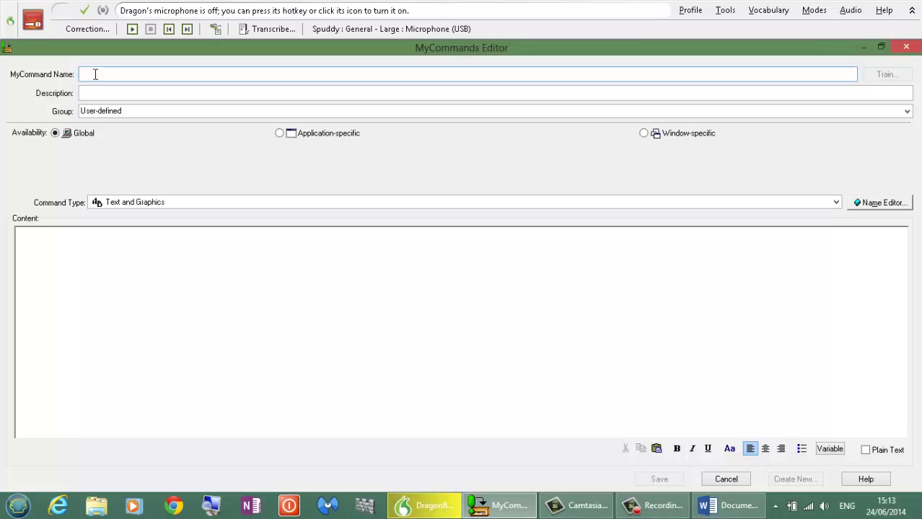
text(My)
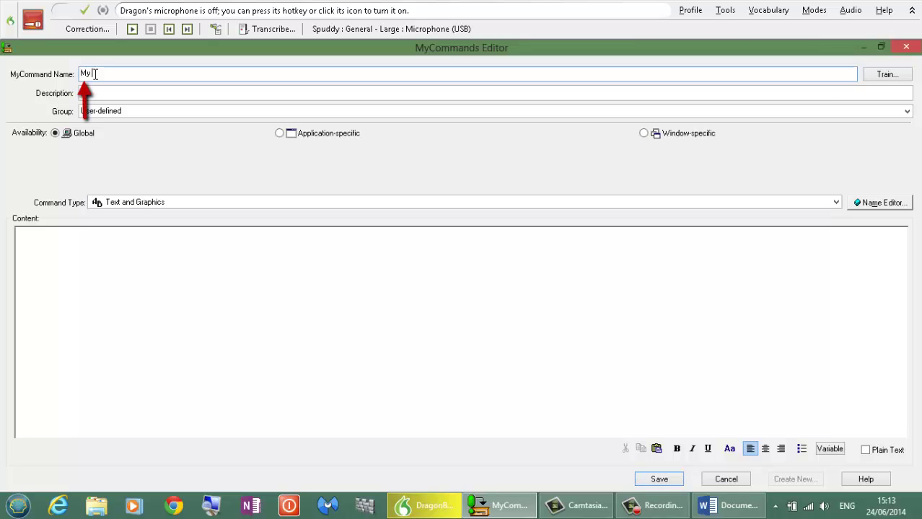
text( Address)
click(90, 93)
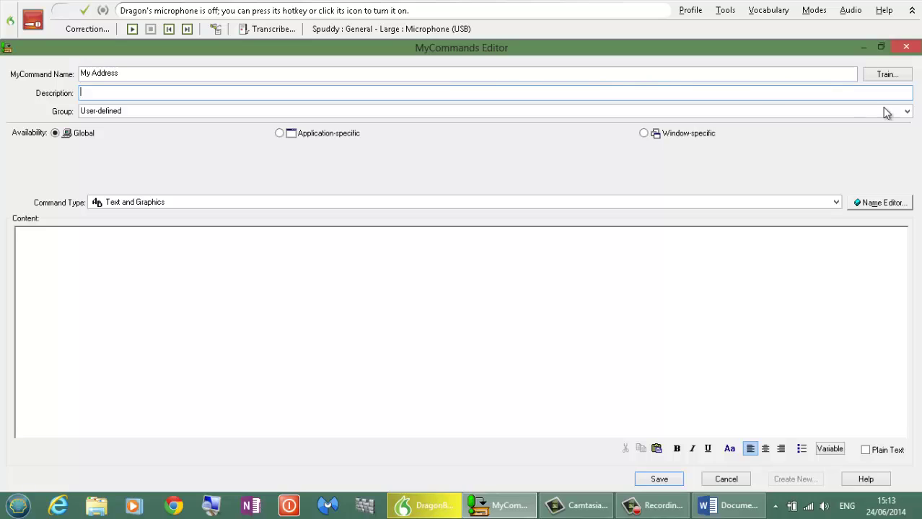
click(906, 112)
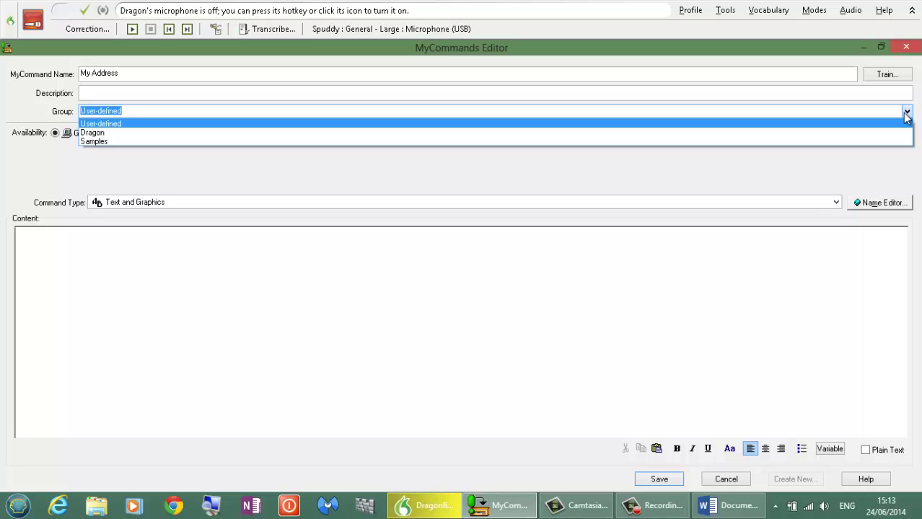
click(906, 116)
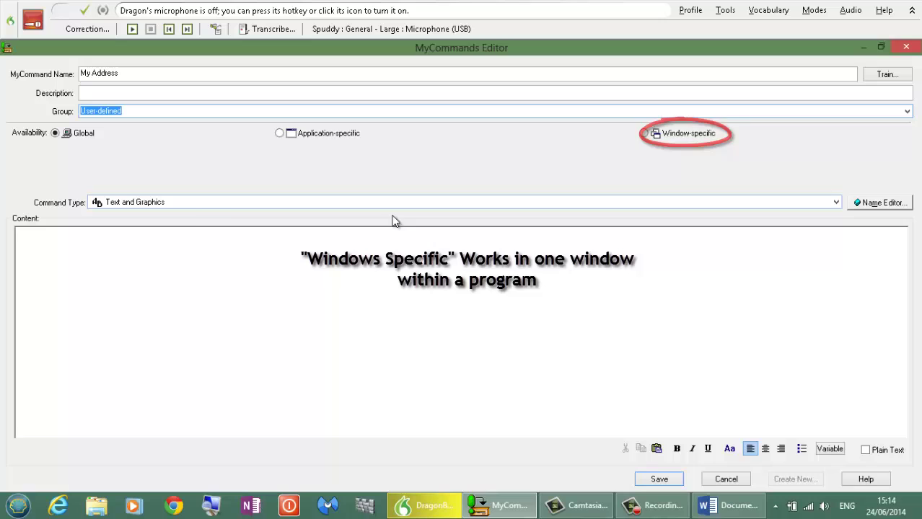
click(31, 243)
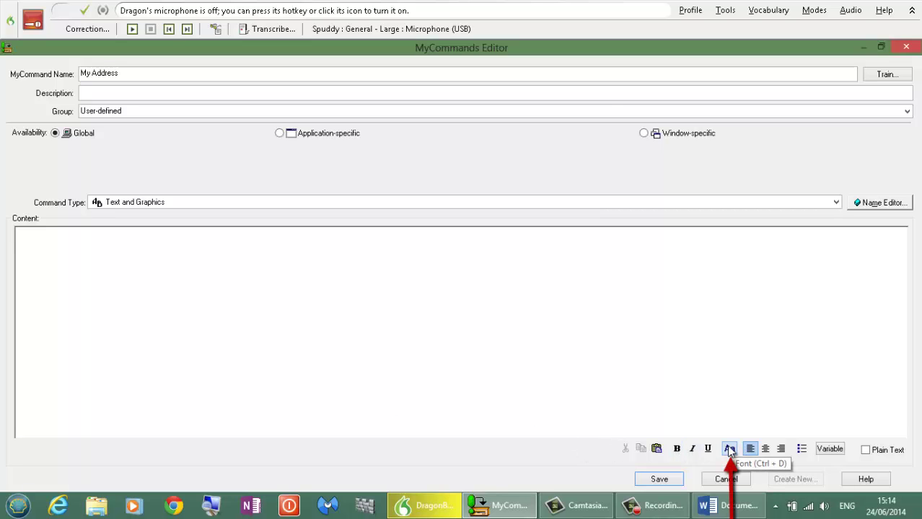
click(729, 450)
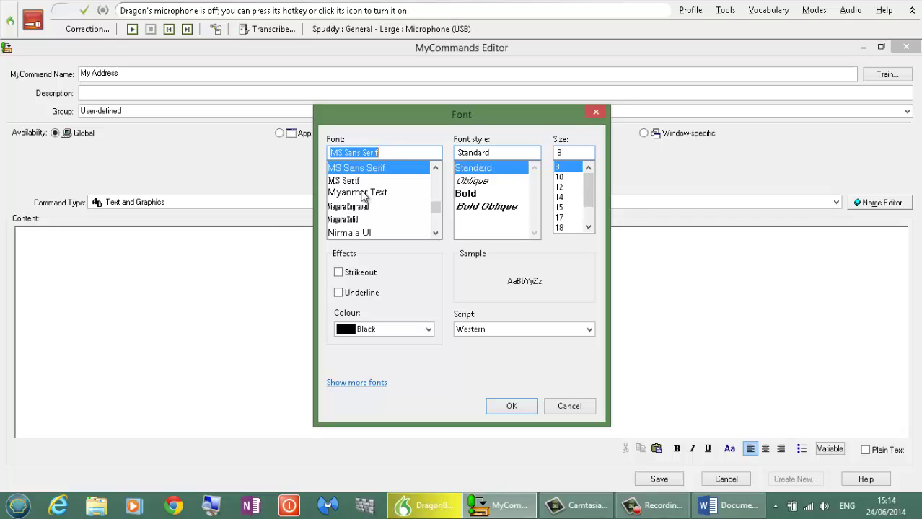
click(569, 406)
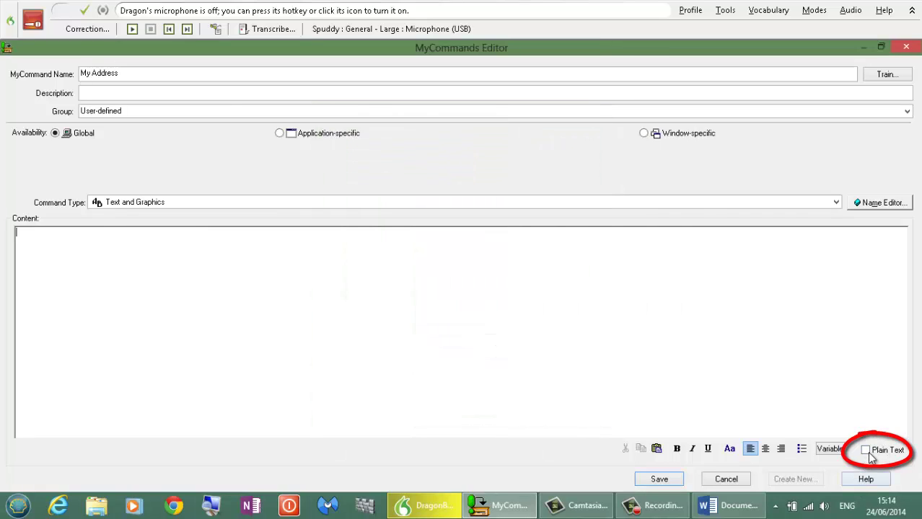
Enable Plain Text for the My Address command and place the cursor in Content.
click(865, 450)
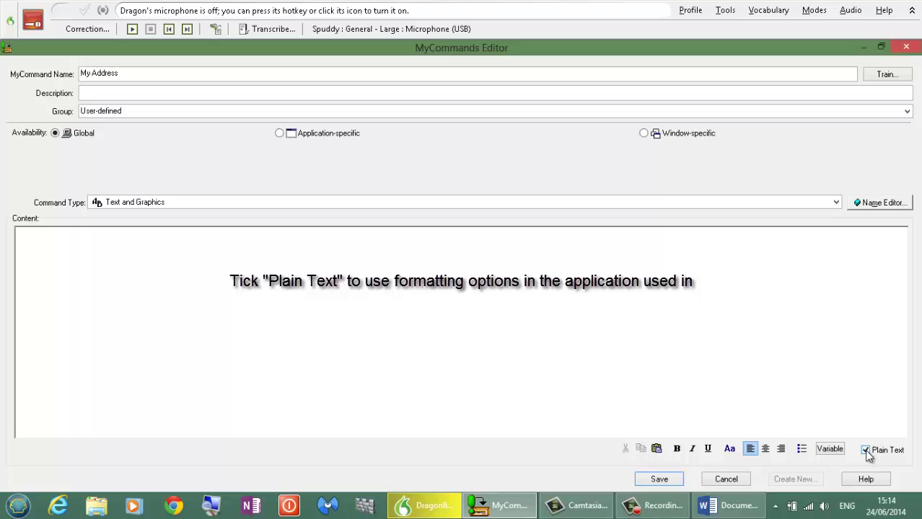
click(50, 245)
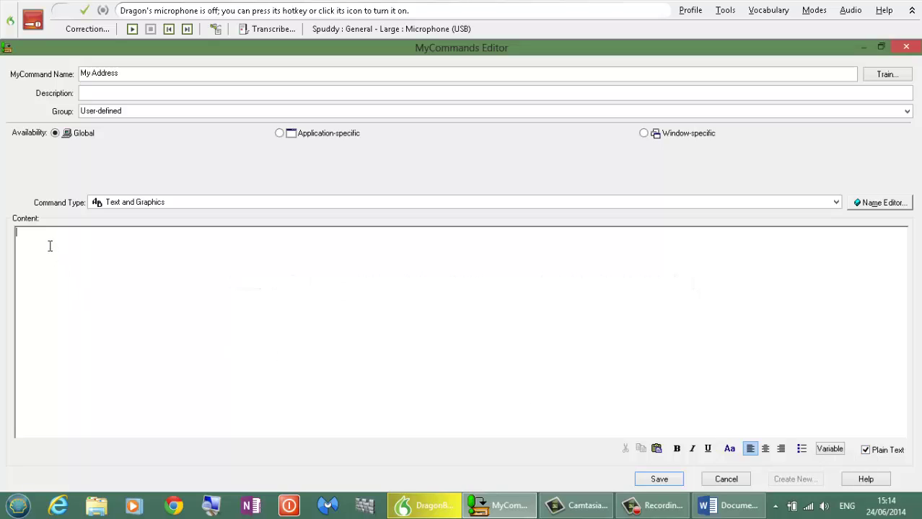
Type the street line, then the town and postcode on a new line, in Content.
key(Return)
Record one voice training sample of the spoken name 'My Address'.
click(886, 75)
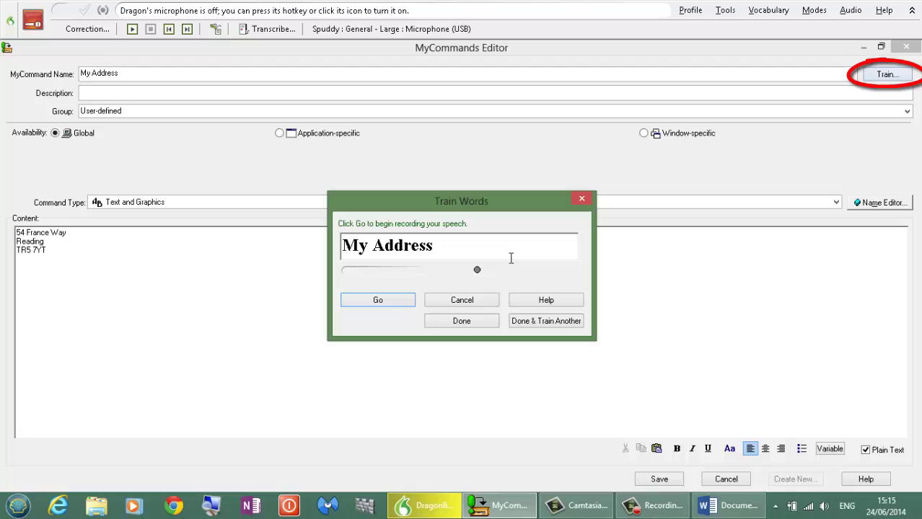
click(402, 301)
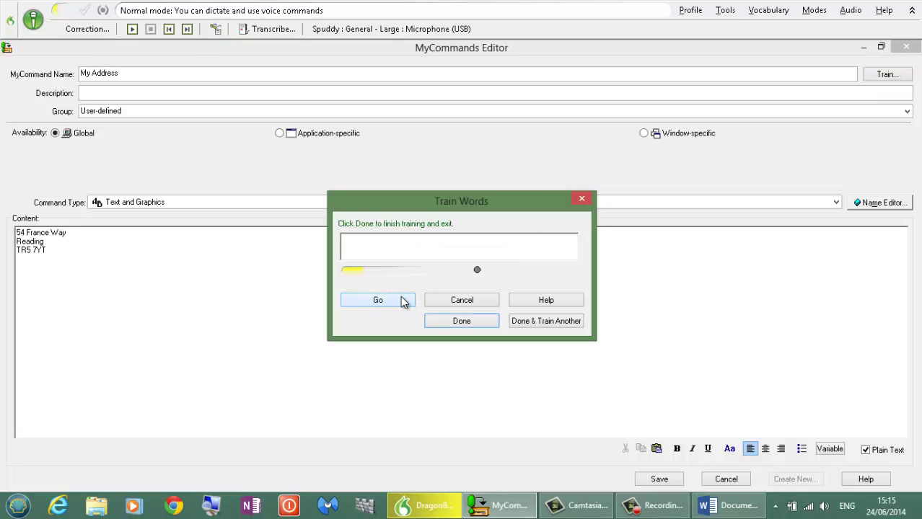
click(454, 325)
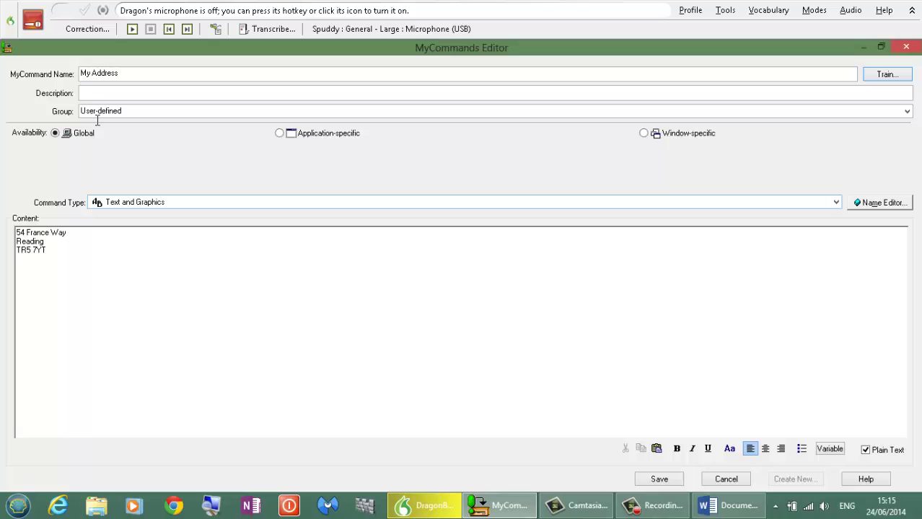
Save My Address and dictate it into the Word document with the microphone on.
click(658, 481)
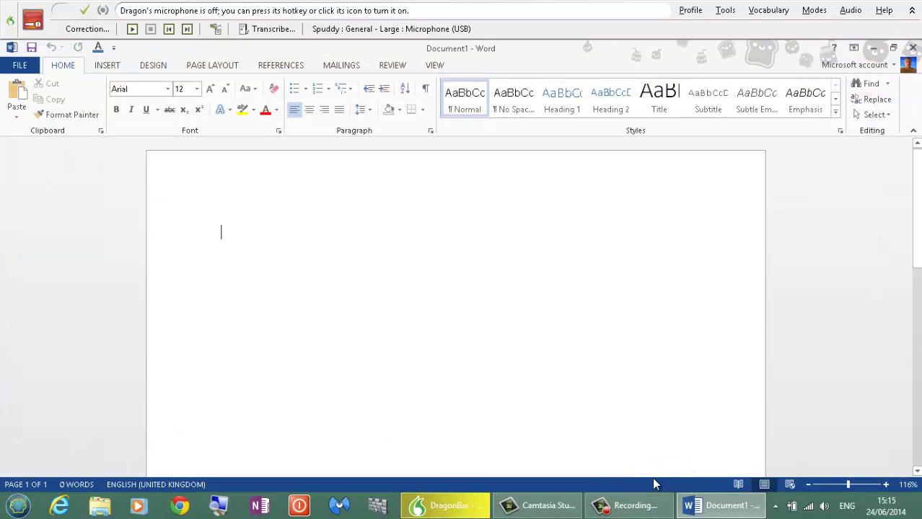
click(33, 20)
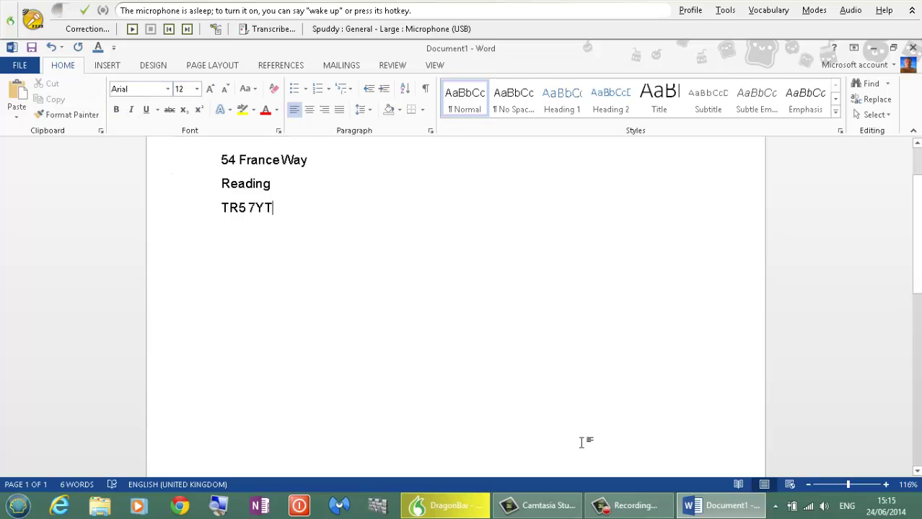
click(731, 18)
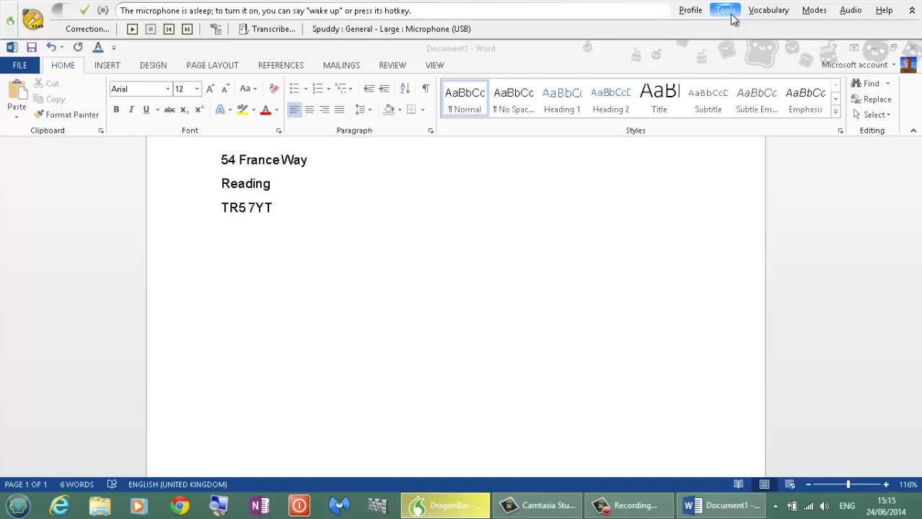
Reopen My Address for editing from the Command Browser's list of saved commands.
click(732, 18)
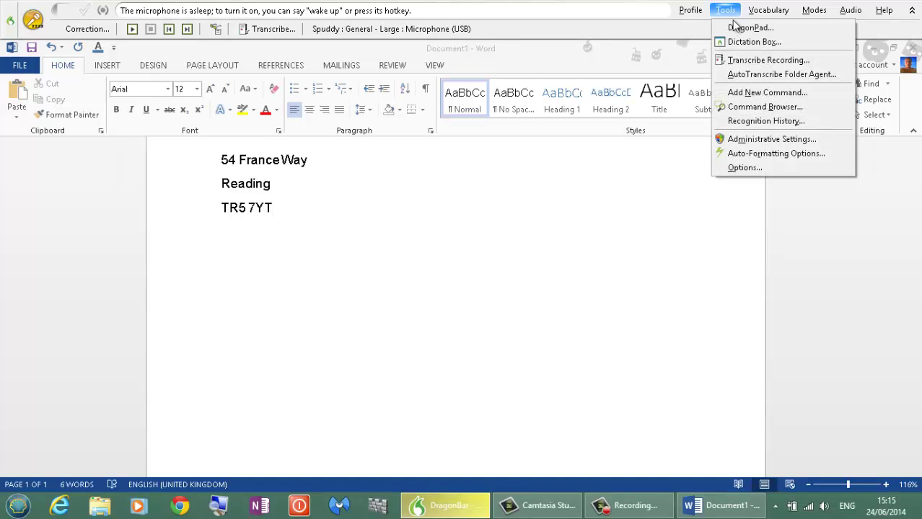
click(756, 112)
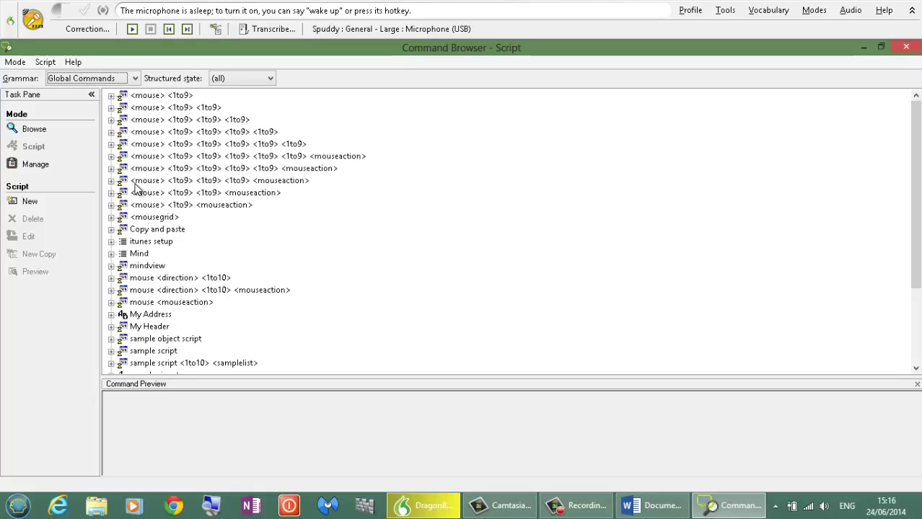
double_click(150, 314)
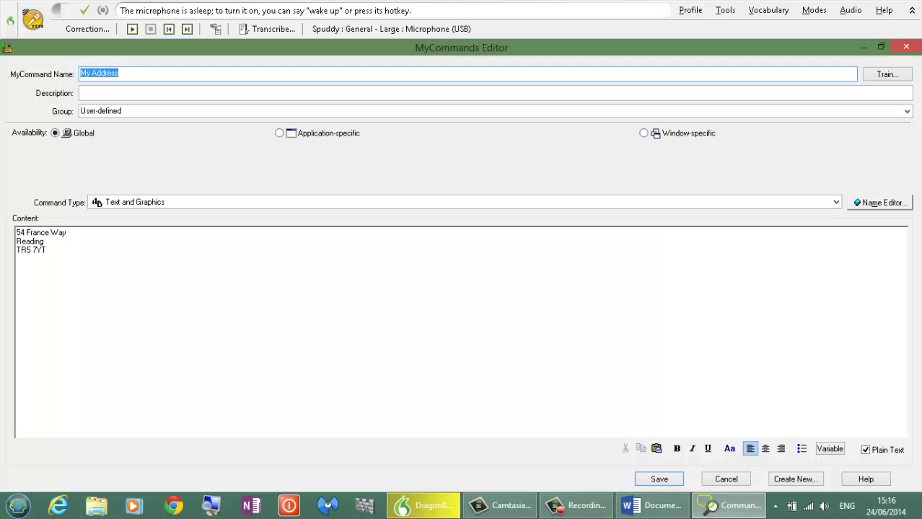
Turn off Plain Text and restyle the three address lines in Cooper Black, size 8.
click(865, 451)
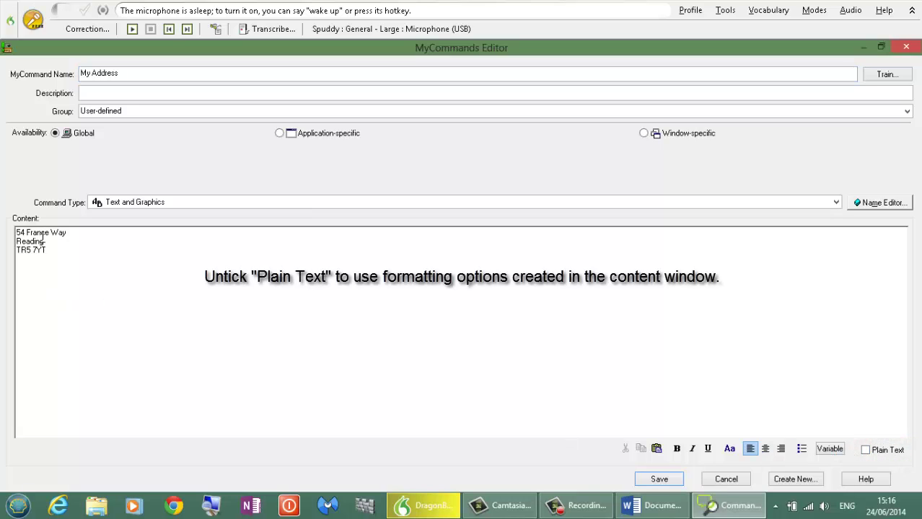
drag(54, 251, 11, 235)
key(ctrl+c)
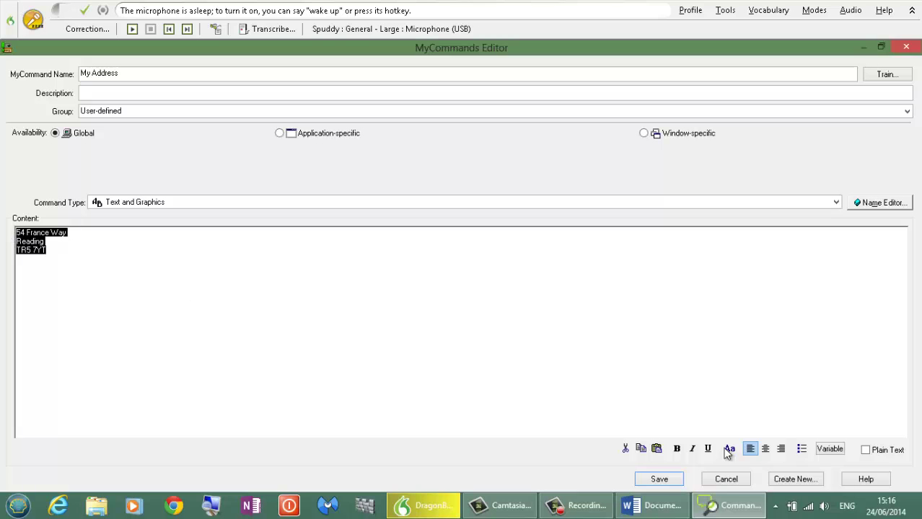
click(730, 449)
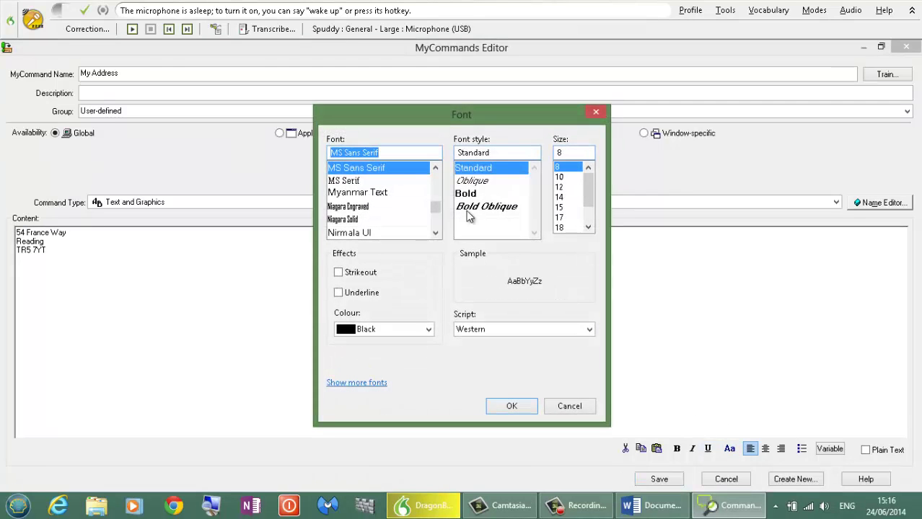
drag(435, 210, 355, 199)
click(355, 196)
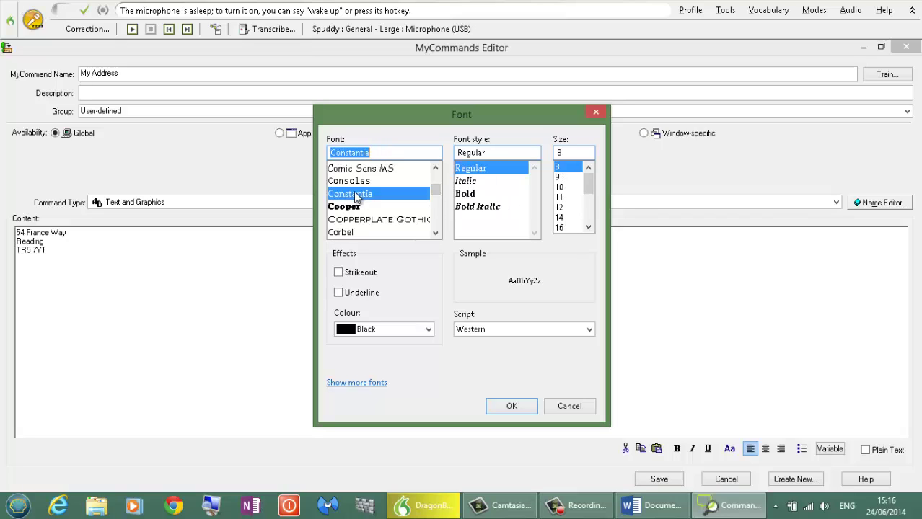
click(342, 208)
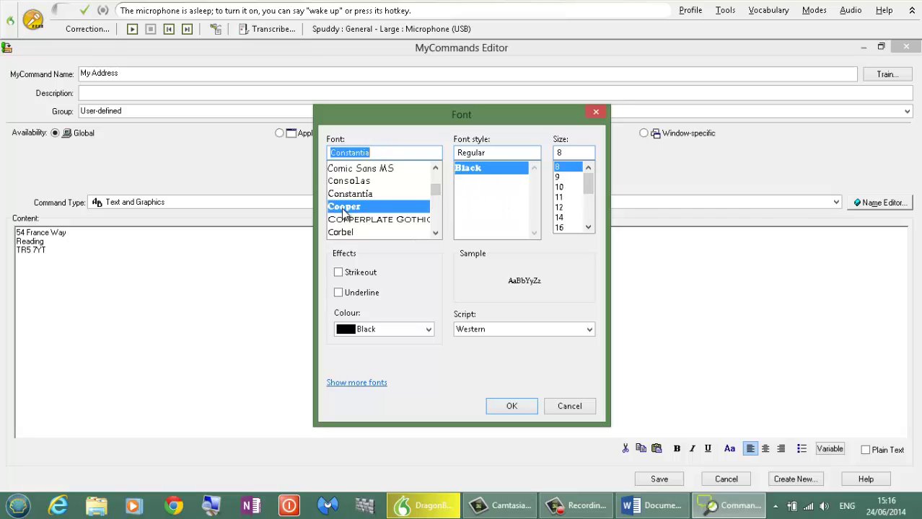
click(510, 408)
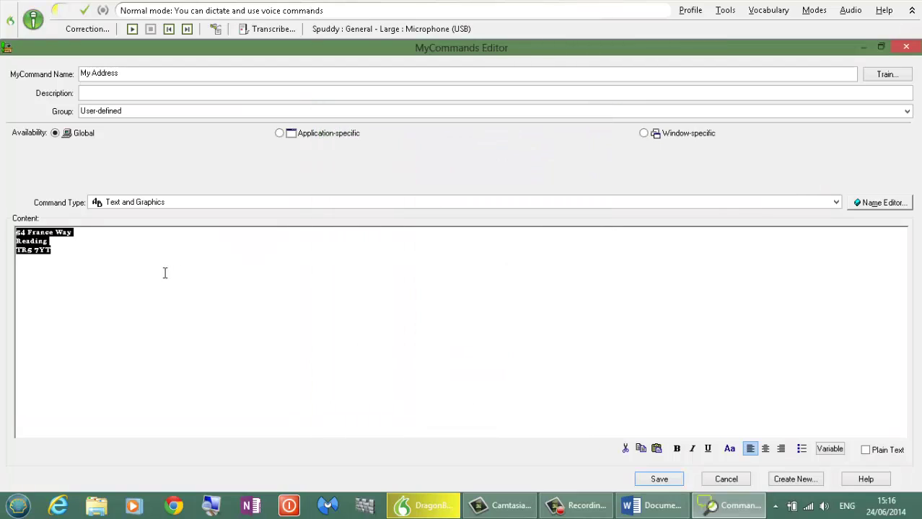
click(107, 277)
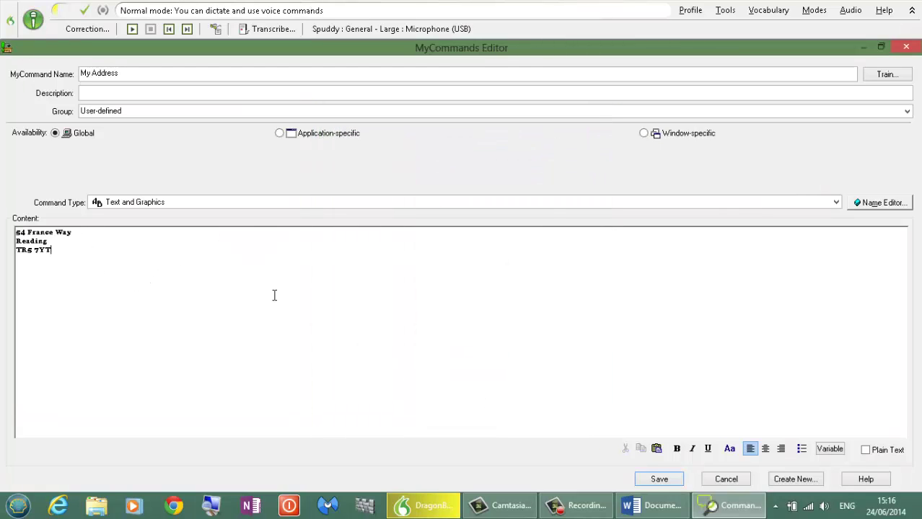
Save the restyled My Address command and insert the Cooper Black address on a new line in Word.
click(652, 481)
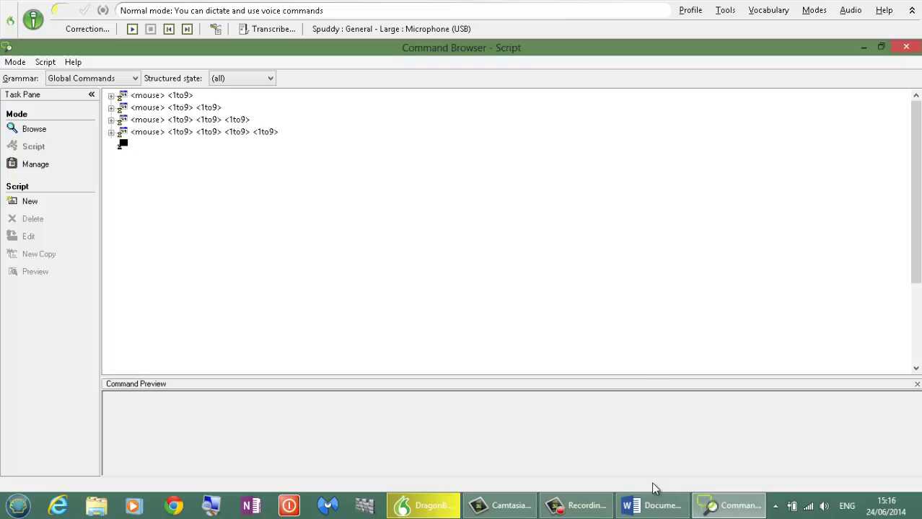
click(662, 507)
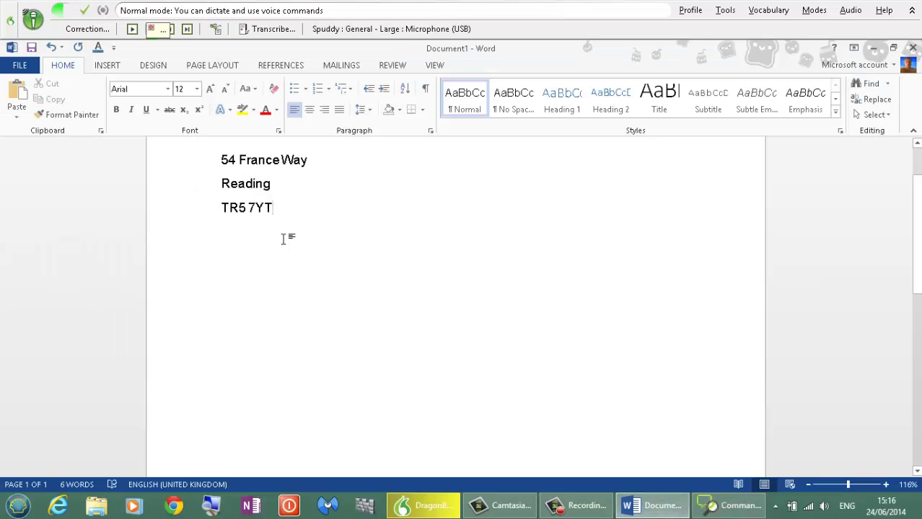
key(Return)
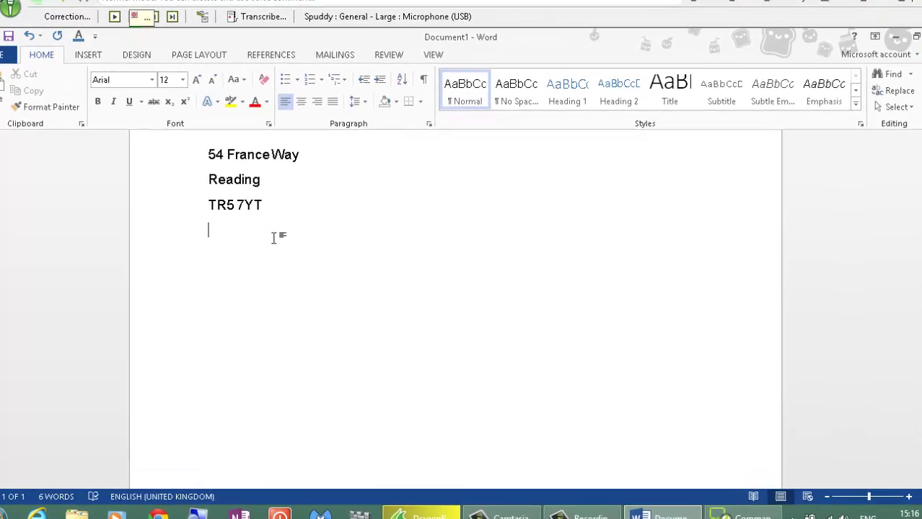
key(ctrl+v)
scroll(272, 238, down, 1)
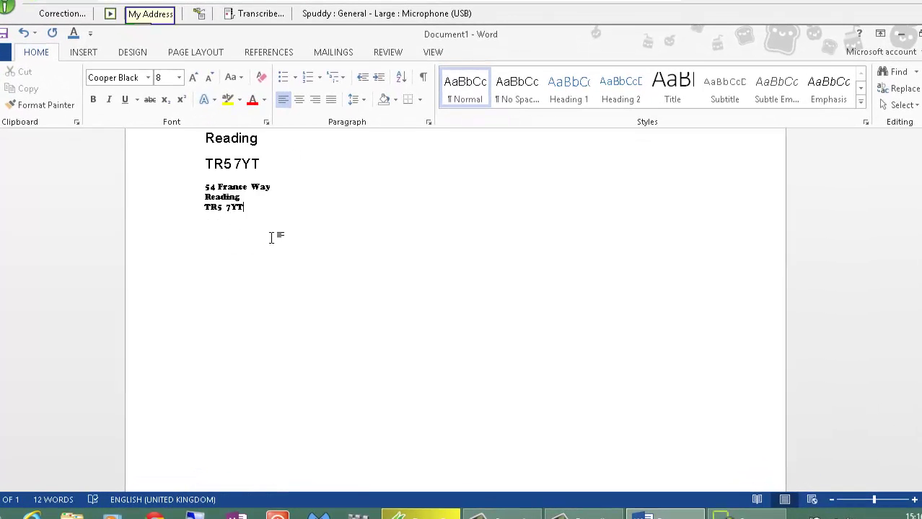